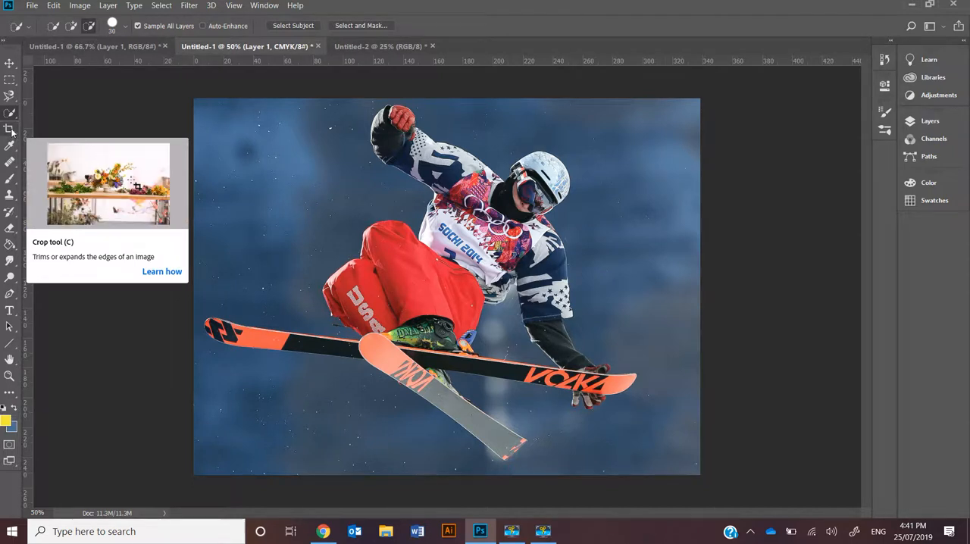
Crop the skier image evenly from both sides to a width of 315 mm.
left_click(10, 130)
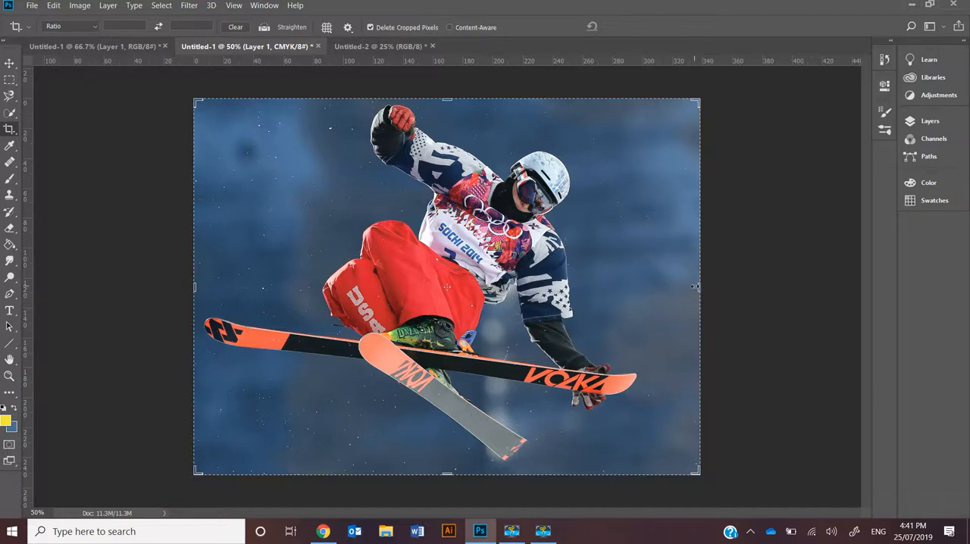
left_click_drag(698, 287, 682, 287)
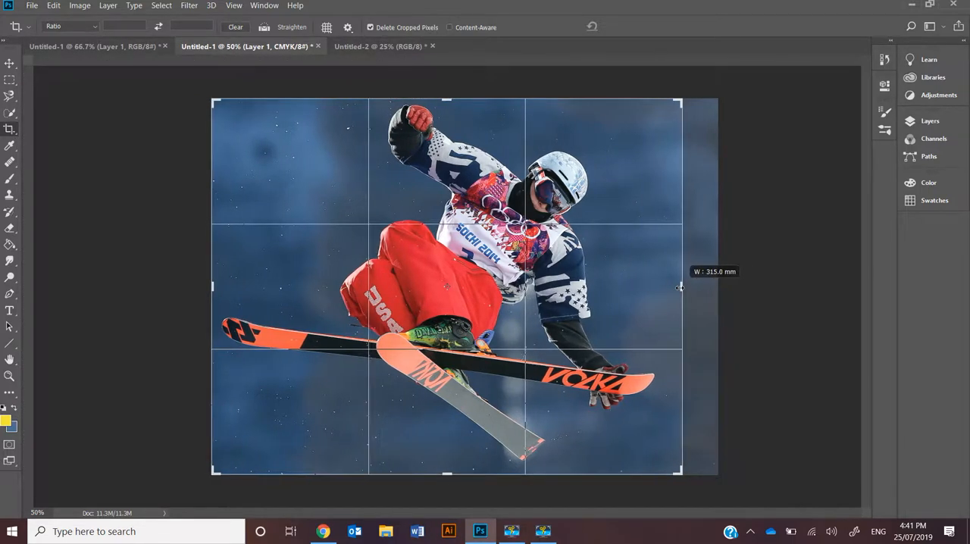
key("Return")
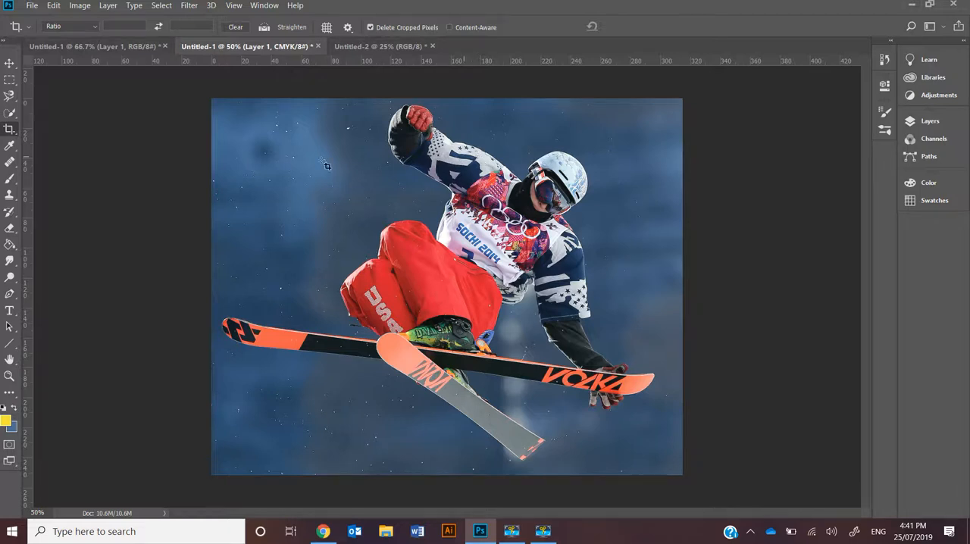
Try cutting a rectangular marquee selection out of the plain background beside the raised arm, undo the cut and deselect.
left_click(12, 84)
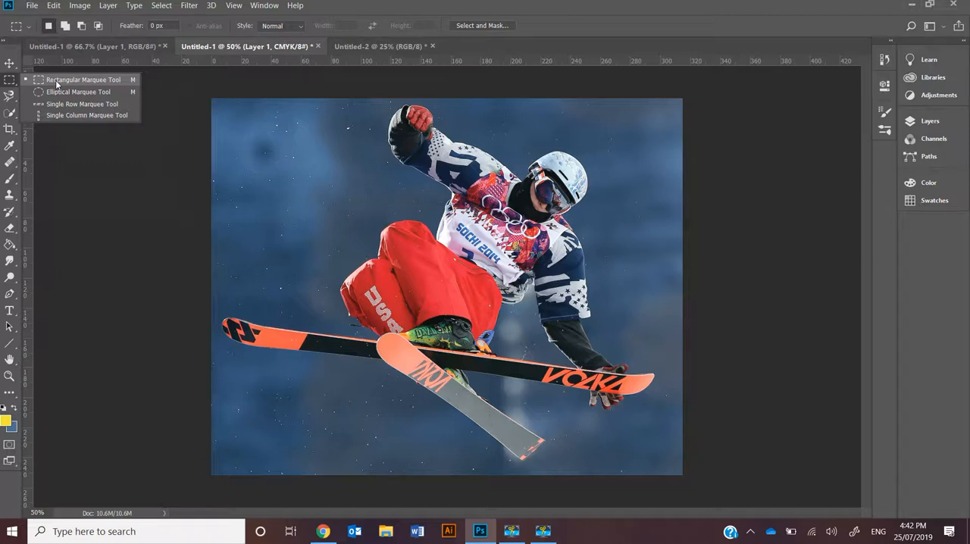
left_click(55, 80)
left_click_drag(218, 112, 353, 207)
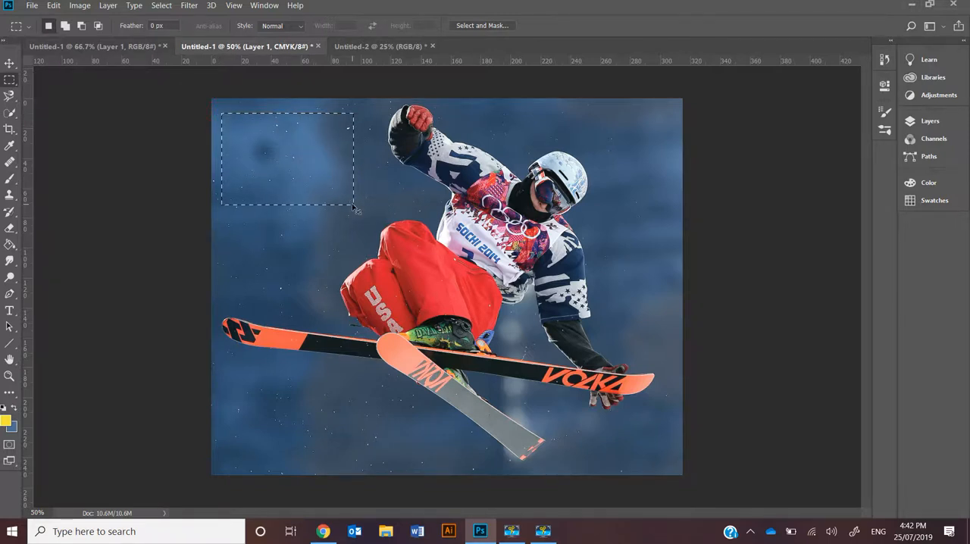
key("ctrl+x")
key("ctrl+z")
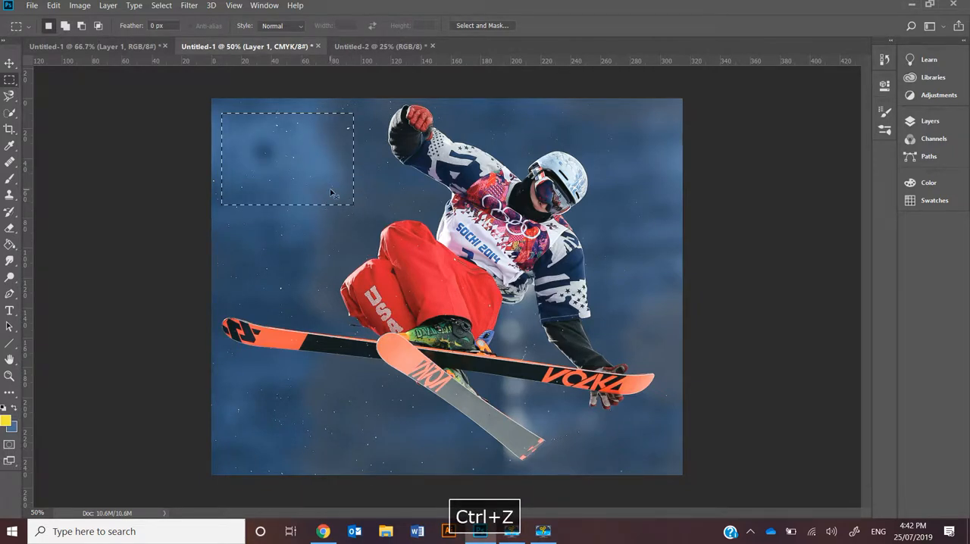
key("ctrl+d")
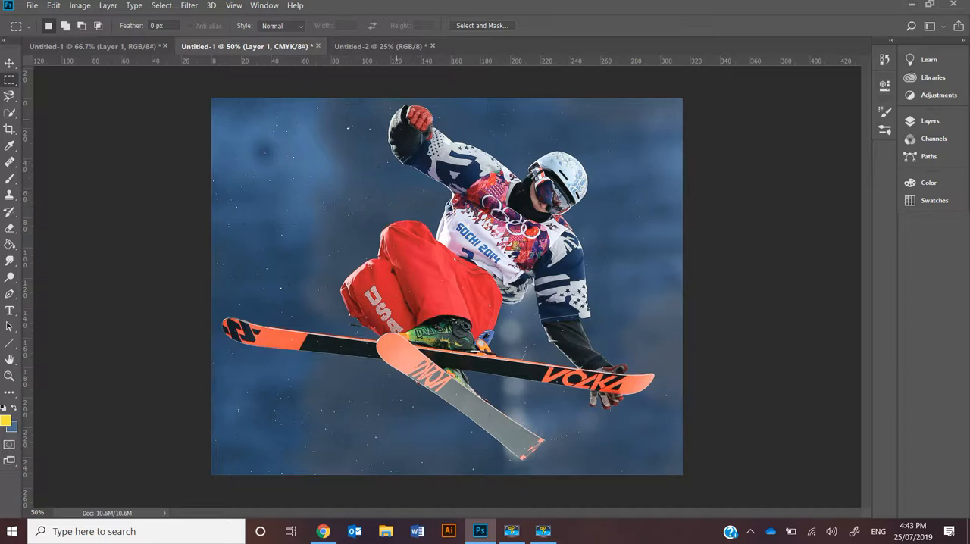
Trace a closed Magnetic Lasso selection around the skier's body, arms and legs.
left_click(8, 97)
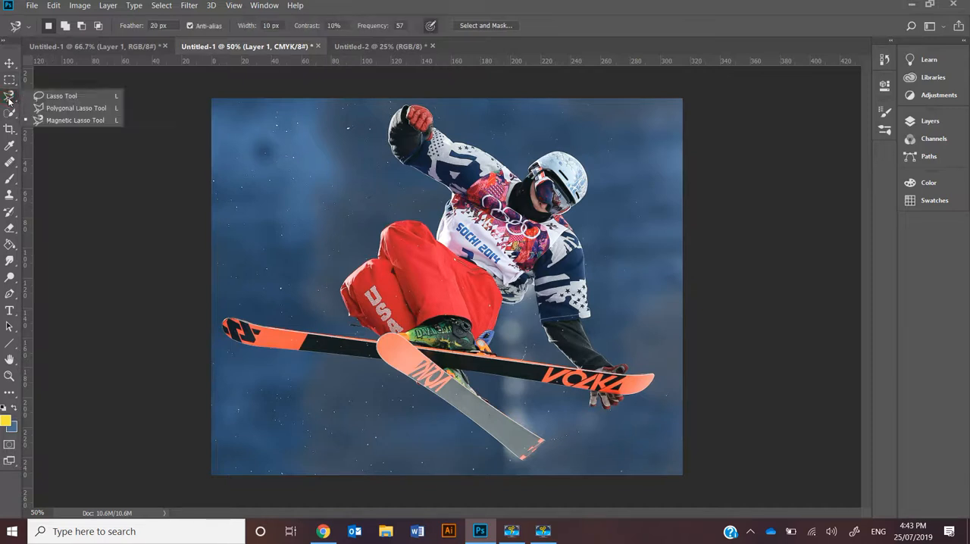
left_click(58, 120)
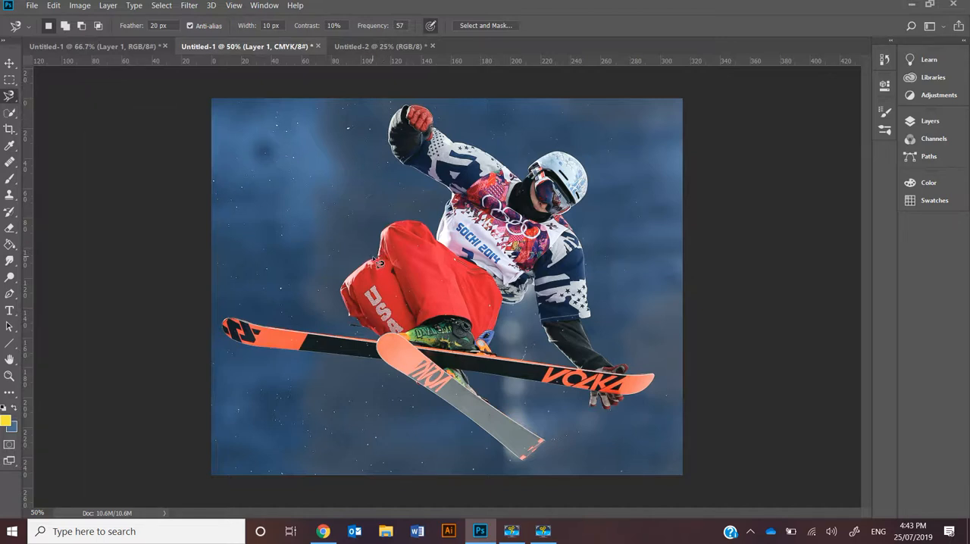
left_click(390, 227)
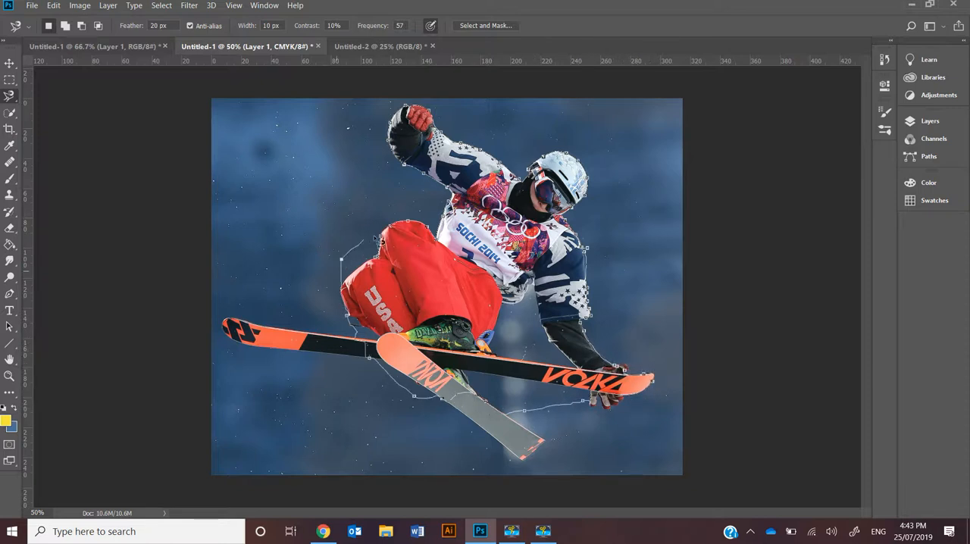
left_click(382, 240)
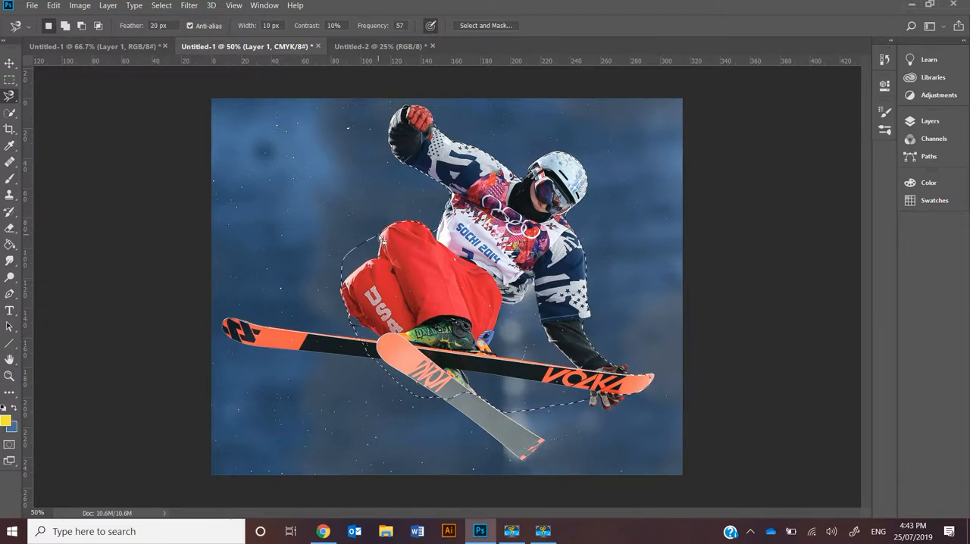
Try cutting the lassoed skier out of the image, undoing each cut.
key("ctrl+x")
key("ctrl+z")
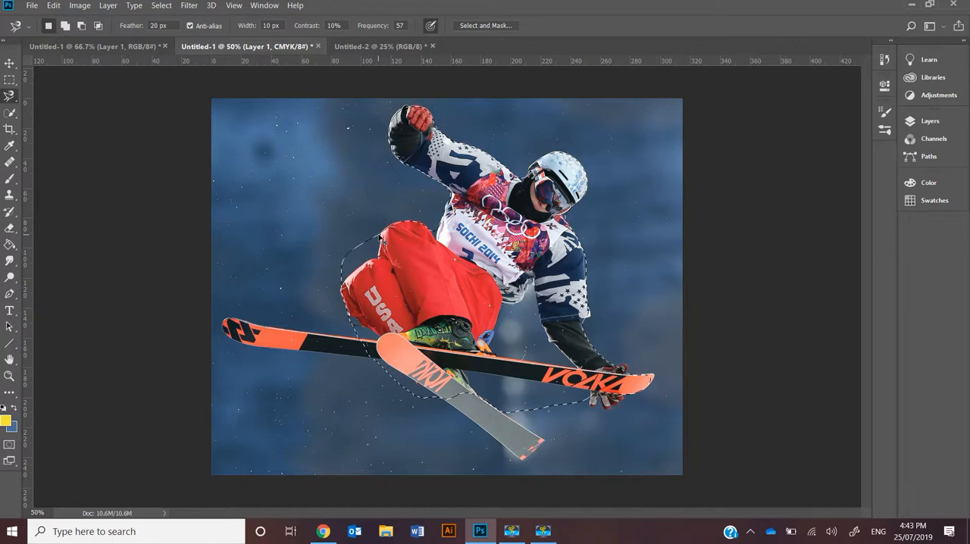
key("ctrl+x")
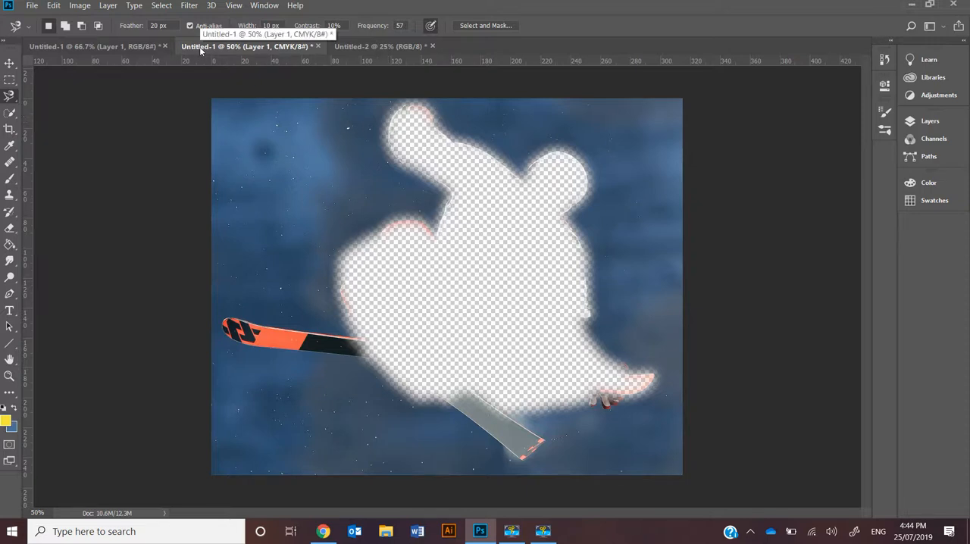
key("ctrl+z")
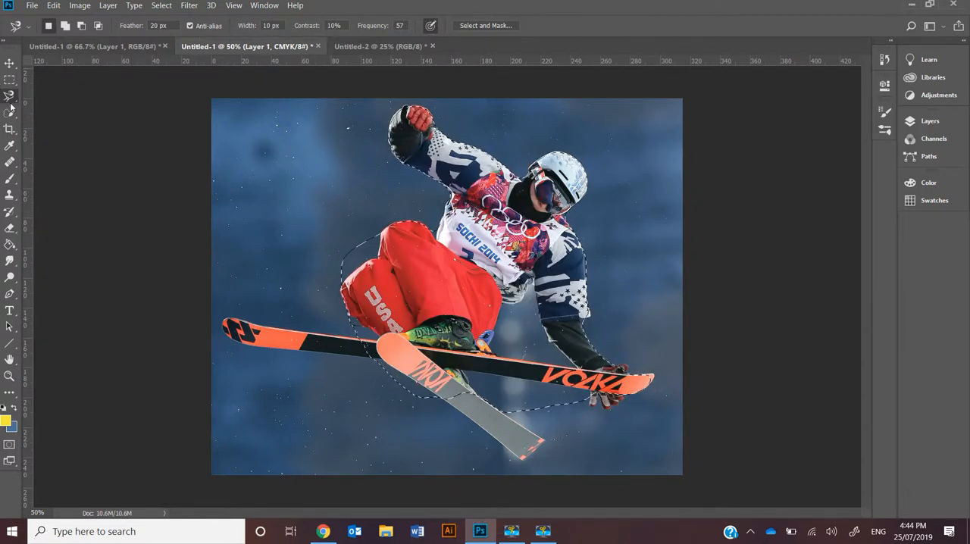
Draw a small freehand Lasso selection in the background between the raised arm and the red trousers.
right_click(10, 97)
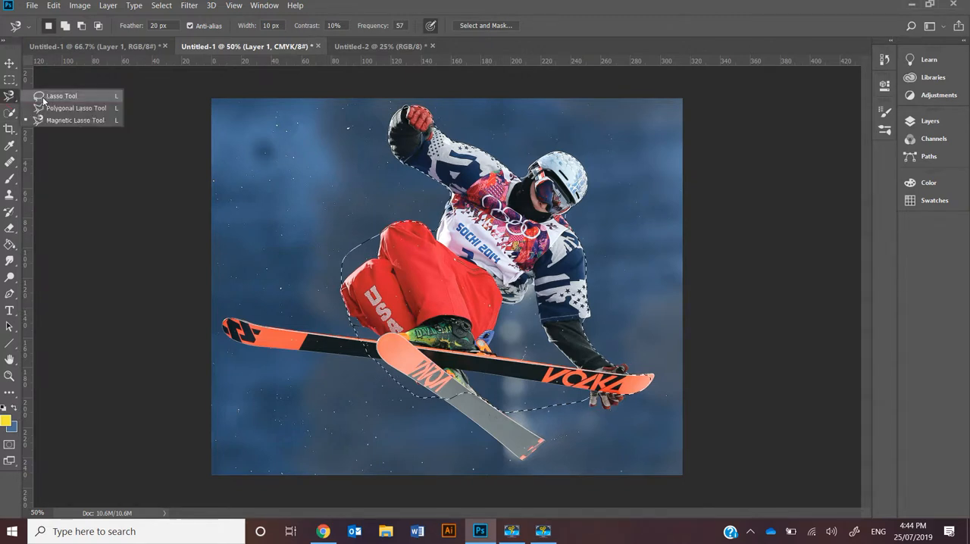
left_click(45, 100)
mouse_move(384, 181)
left_mouse_down()
mouse_move(335, 194)
mouse_move(398, 215)
mouse_move(395, 168)
left_mouse_up()
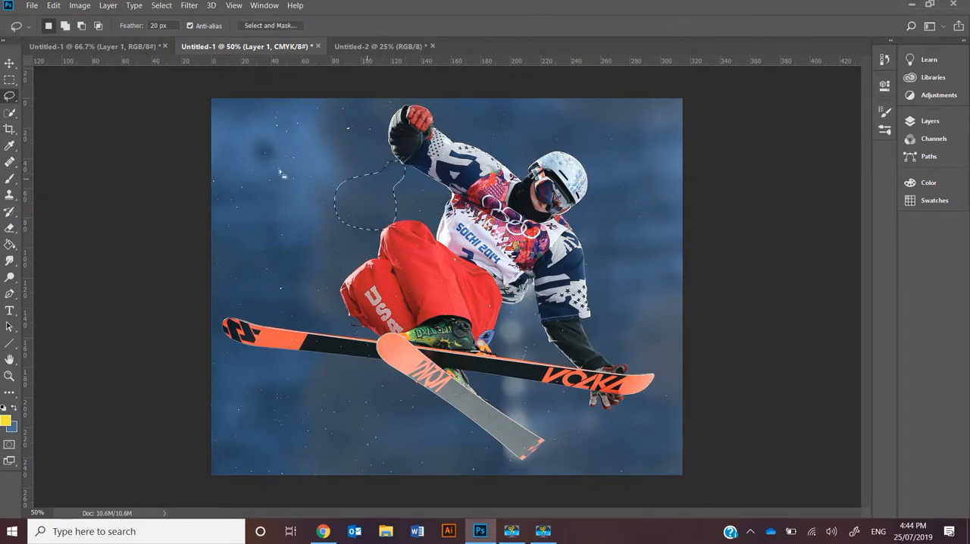
Choose the Polygonal Lasso tool, and try cutting the small lassoed area, undoing the cut and clearing the selection.
right_click(10, 97)
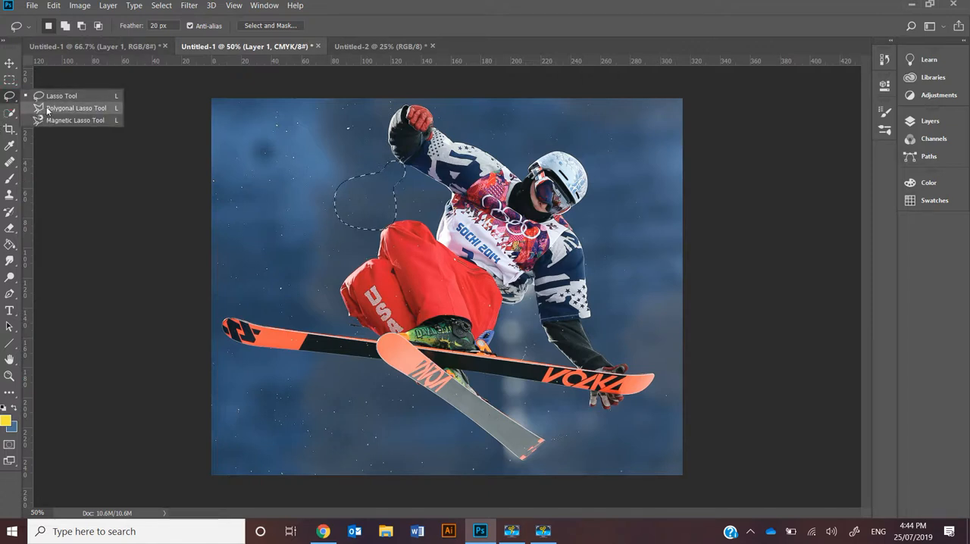
left_click(47, 108)
key("ctrl+x")
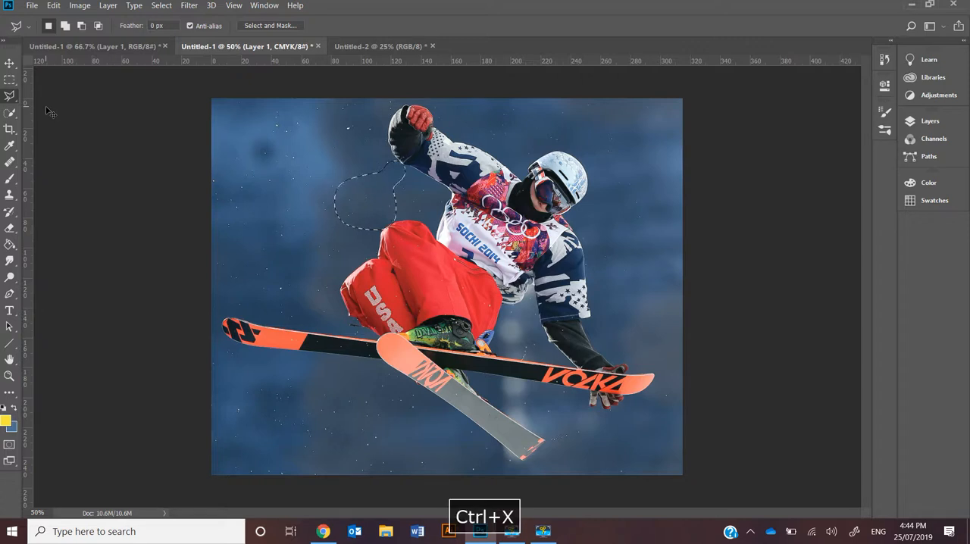
key("ctrl+z")
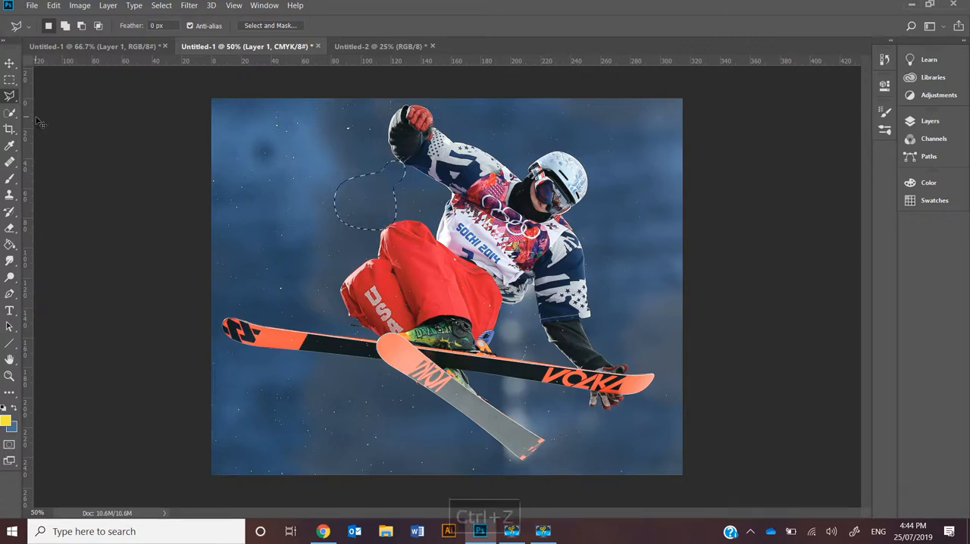
key("ctrl+d")
Select the skier's red trousers and both skis by colour with the Magic Wand, adding each area to the selection.
left_click(12, 115)
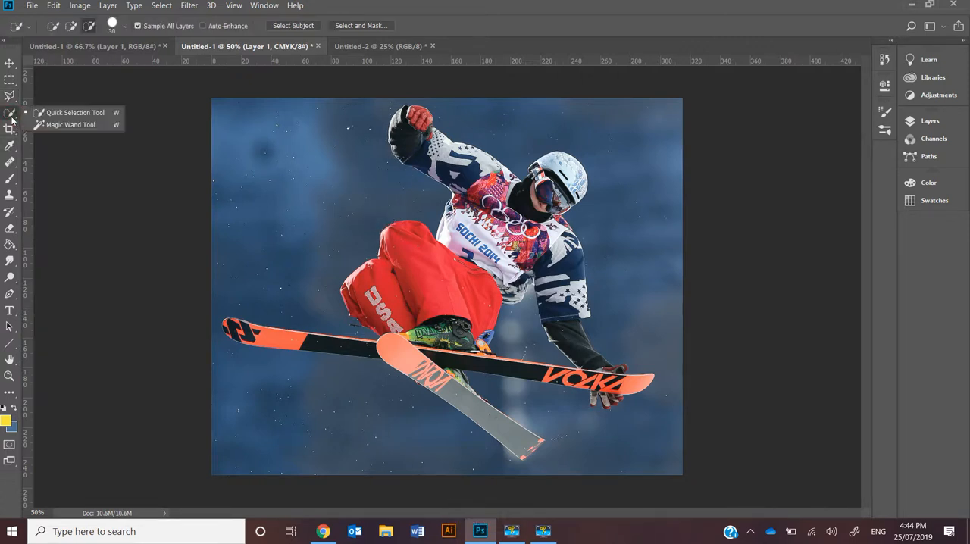
left_click(61, 124)
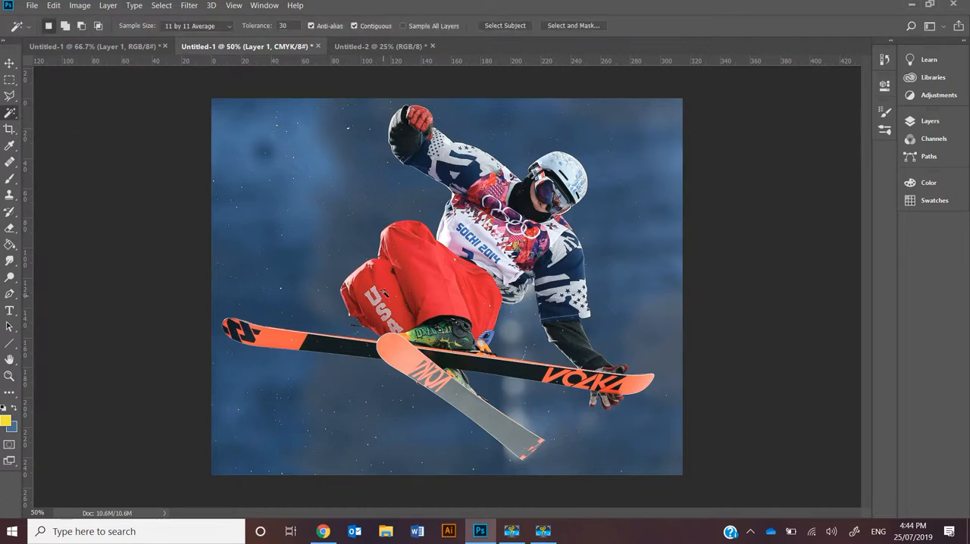
left_click(381, 290)
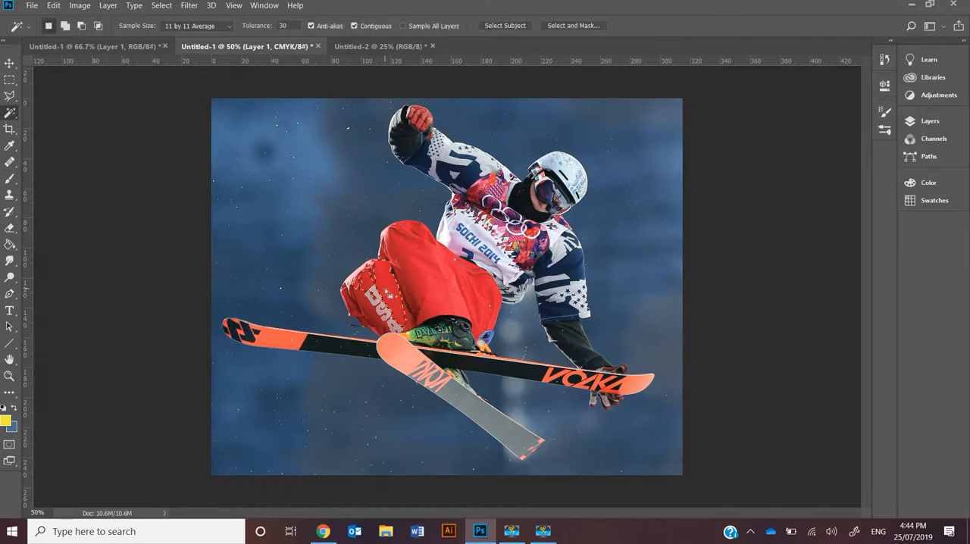
left_click(400, 265, "shift")
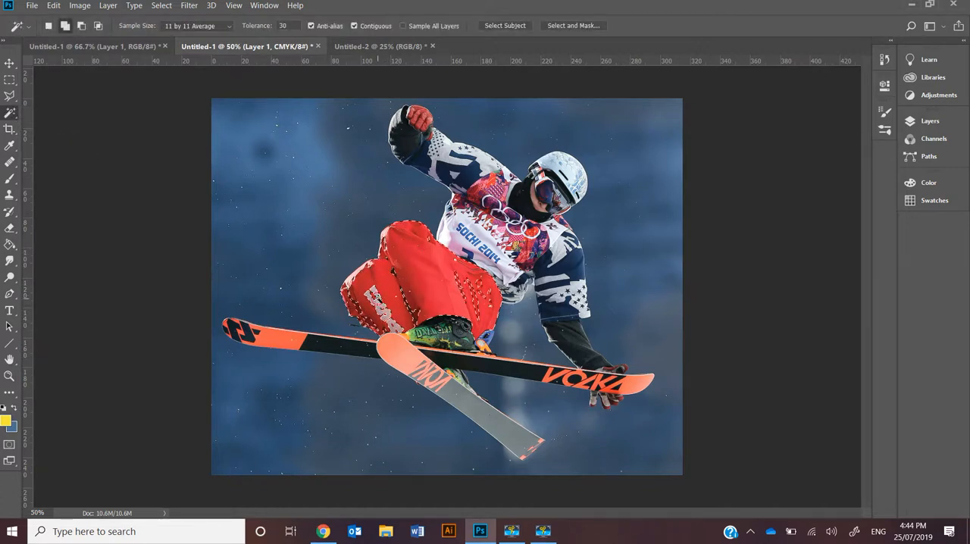
left_click(377, 298, "shift")
left_click(322, 346, "shift")
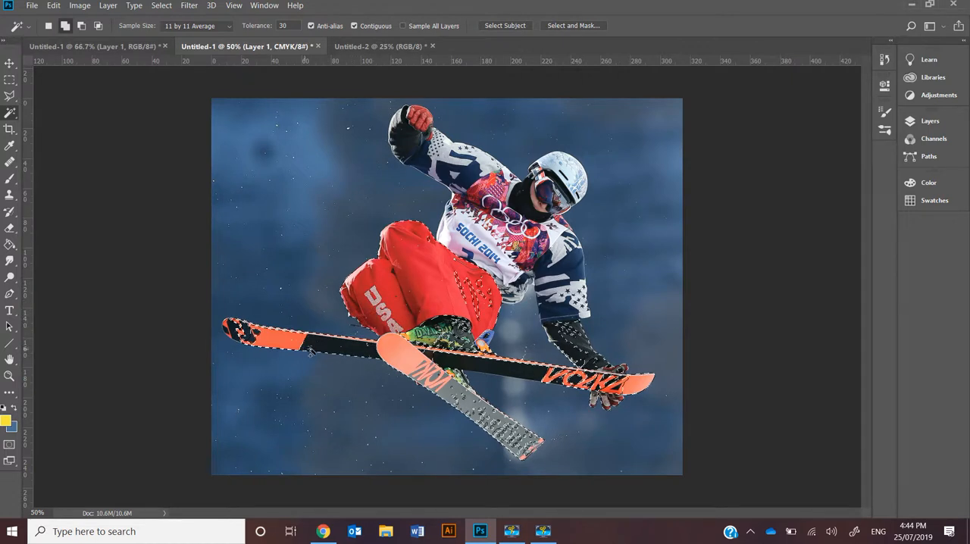
left_click(454, 397, "shift")
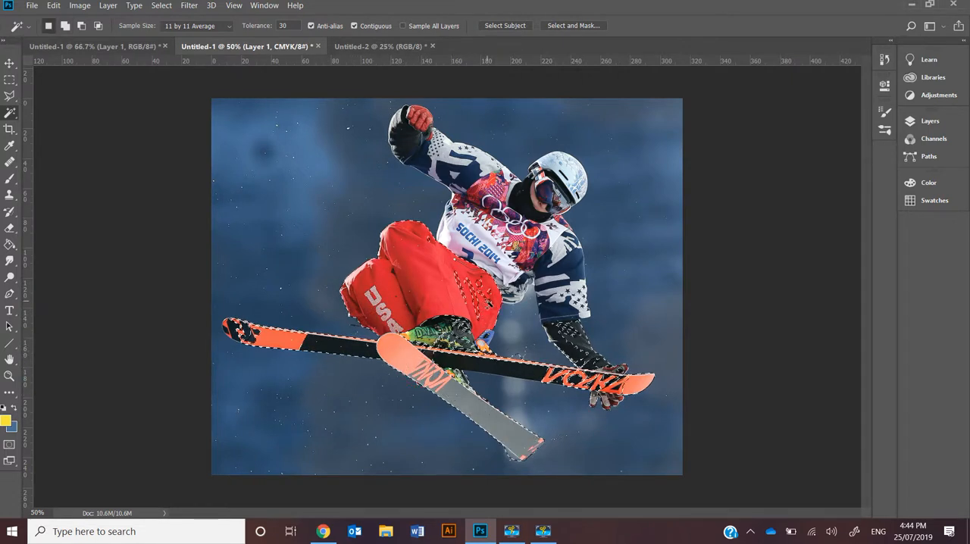
Extend the Magic Wand selection over the jersey, sleeves and surrounding blue background.
left_click(500, 258, "shift")
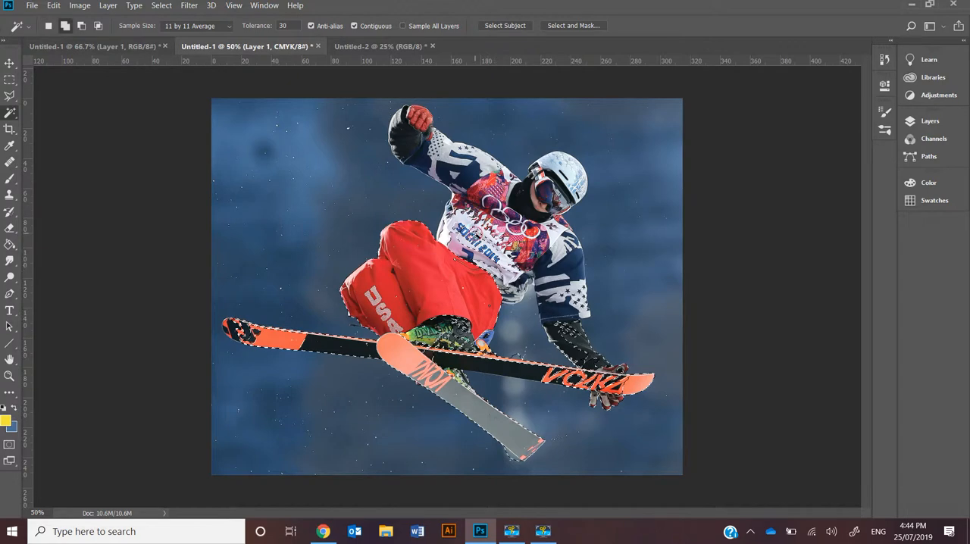
left_click(447, 162, "shift")
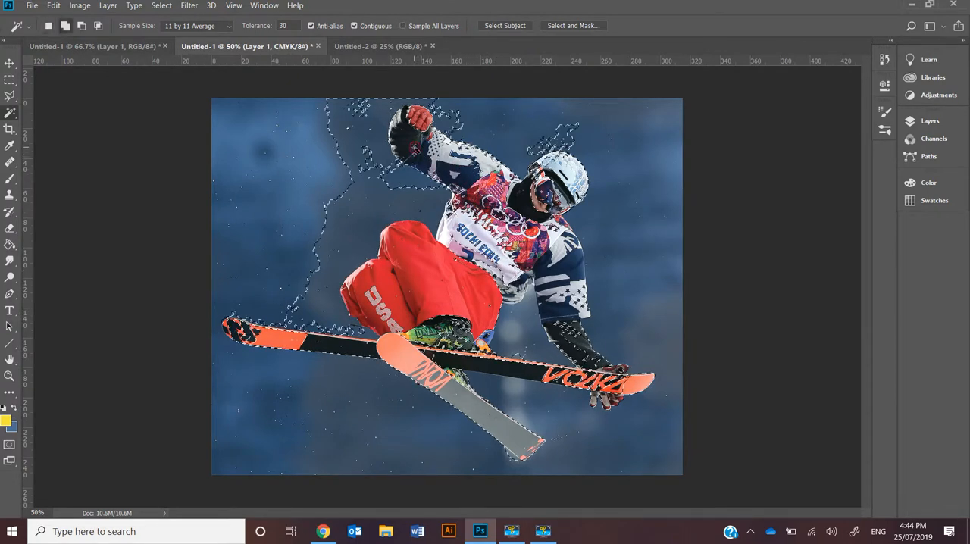
key("ctrl+shift+i")
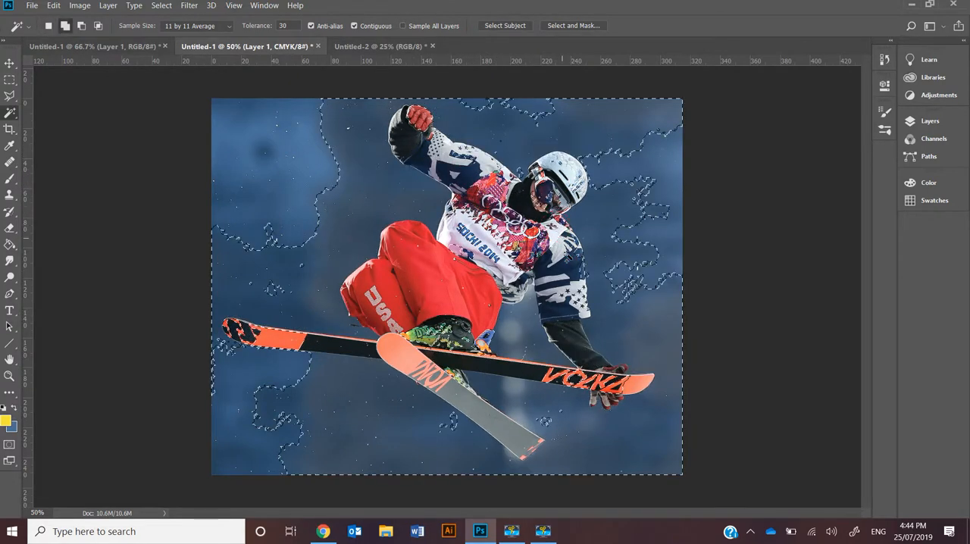
left_click(564, 250, "shift")
left_click(562, 326, "shift")
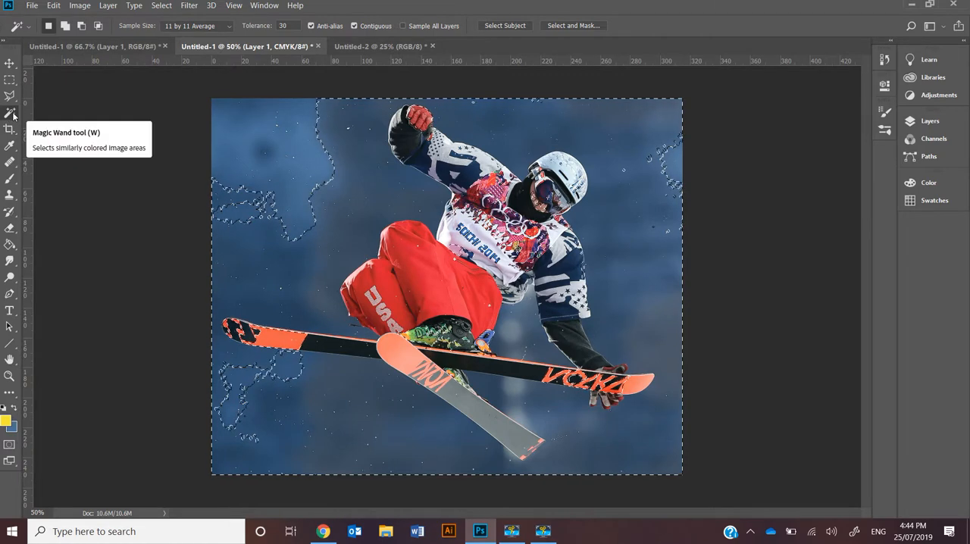
Set the Magic Wand tolerance to 3 and sample the blue background beside the raised arm.
left_click(227, 28)
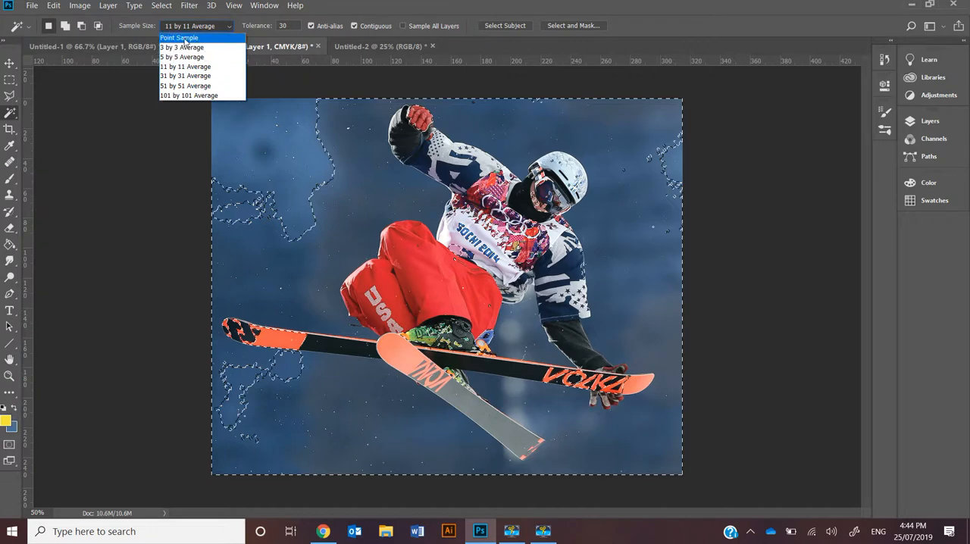
left_click(280, 29)
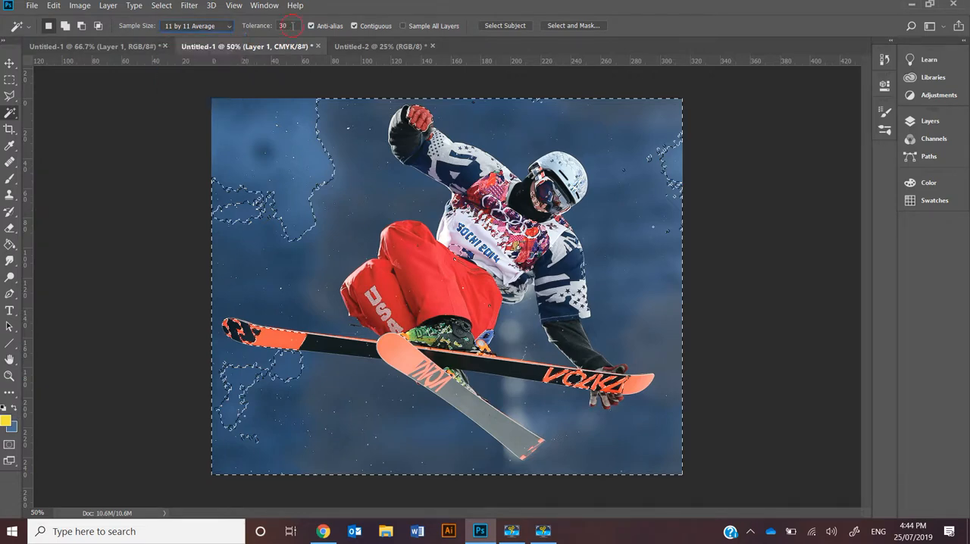
type("3")
left_click(333, 127)
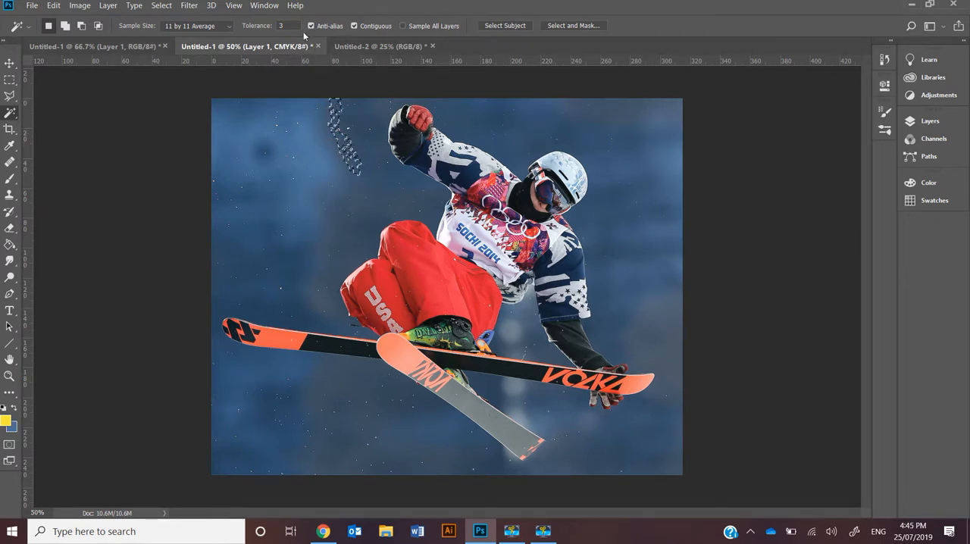
Set the Magic Wand tolerance to 50 and select the blue background beside the raised arm.
left_click(257, 28)
type("50")
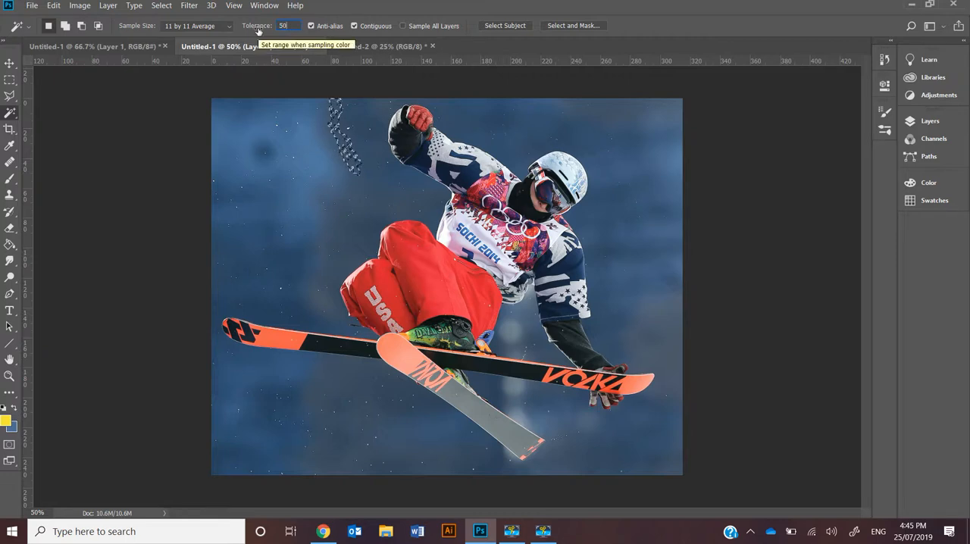
left_click(271, 168)
left_click(353, 129)
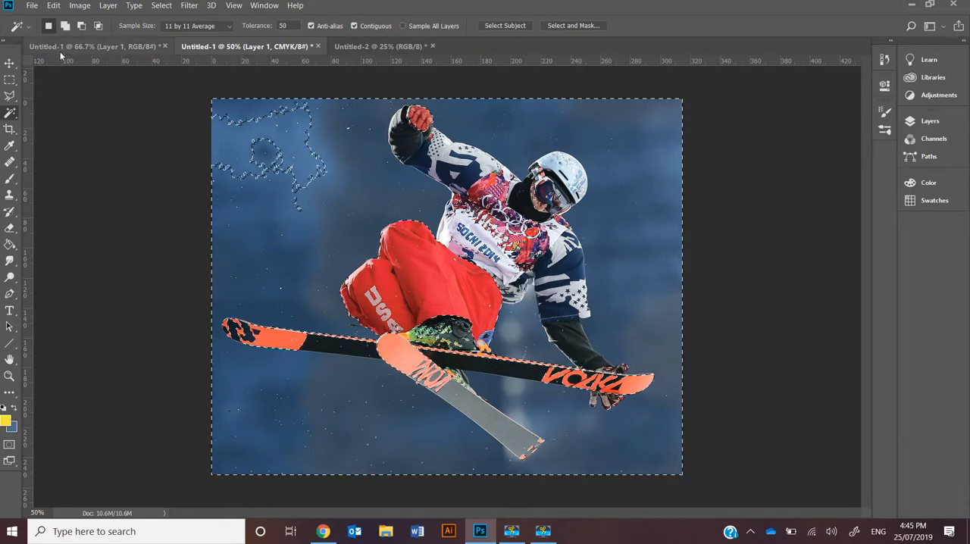
Clear the Magic Wand selection and select the skier with the Quick Selection tool, covering the trousers, skis, gloves, arms, jersey and helmet.
right_click(11, 113)
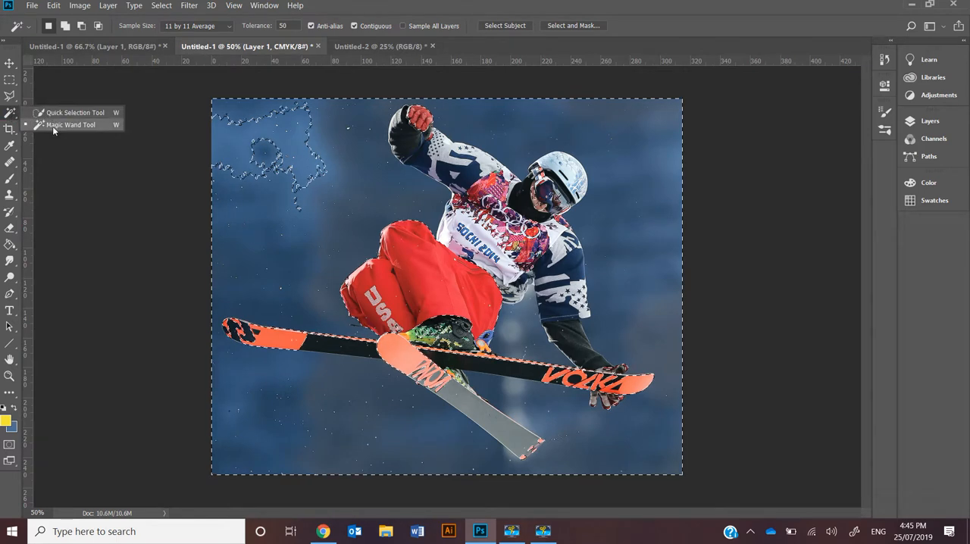
left_click(50, 114)
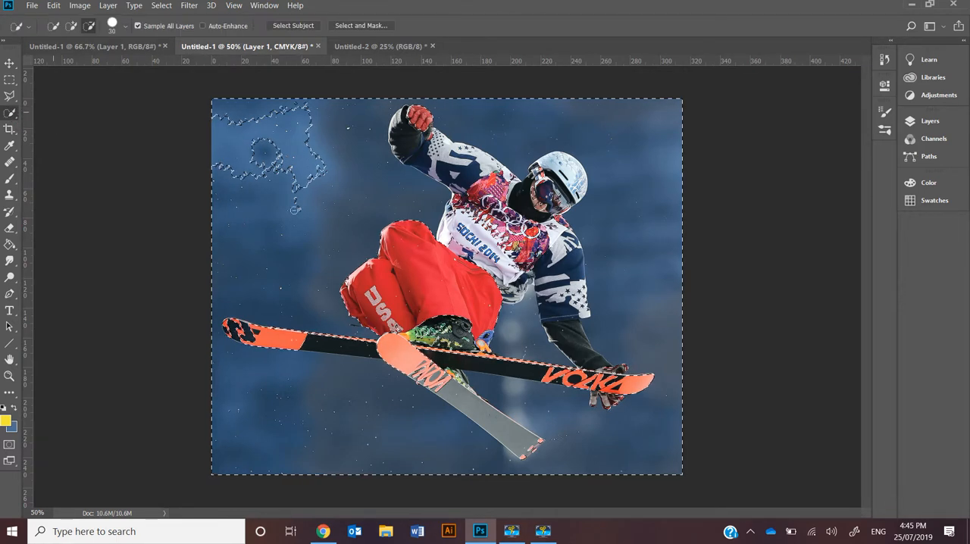
key("ctrl+d")
left_click_drag(430, 282, 411, 234)
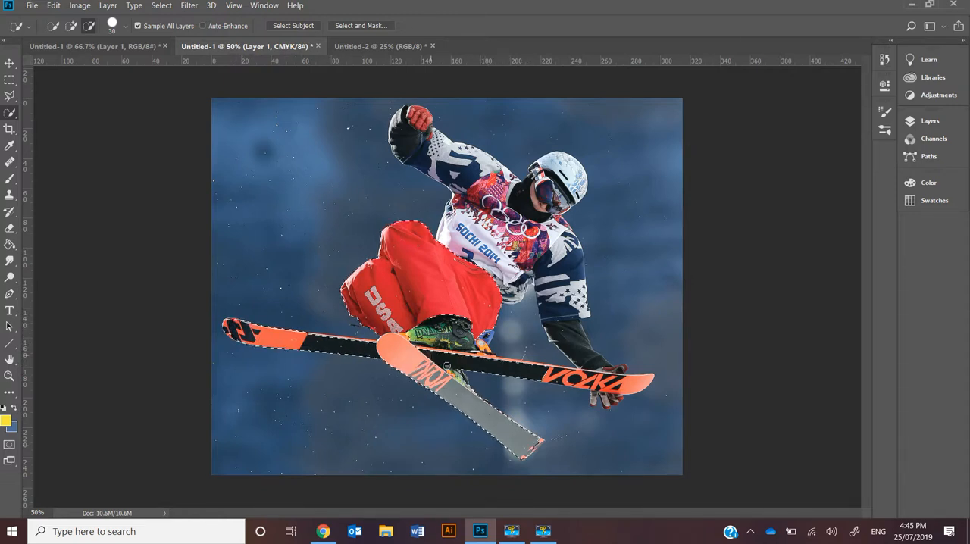
mouse_move(538, 366)
left_mouse_down()
mouse_move(644, 382)
mouse_move(609, 395)
left_mouse_up()
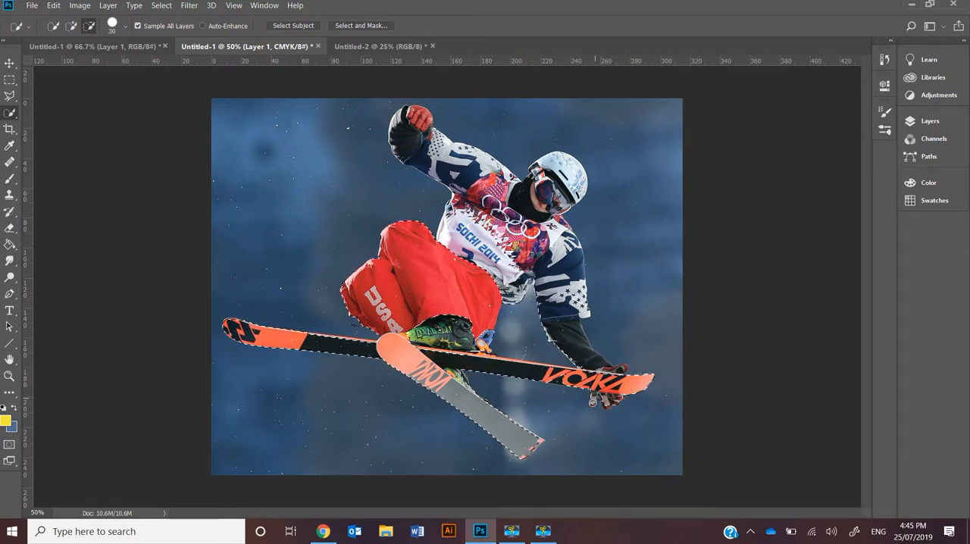
left_click_drag(570, 332, 573, 278)
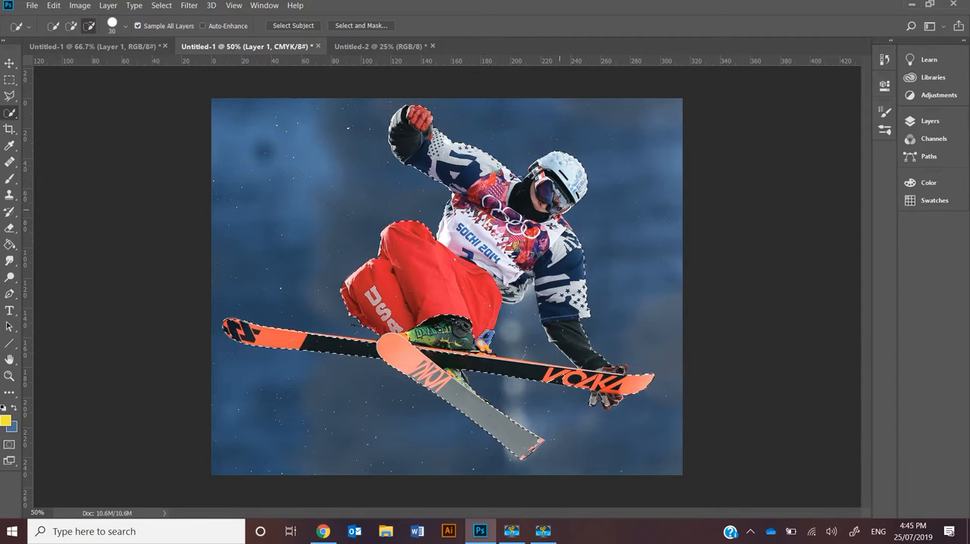
Try cutting the selected skier out of the photo, once whole and once with the red trousers subtracted from the selection, undoing each cut.
key("ctrl+x")
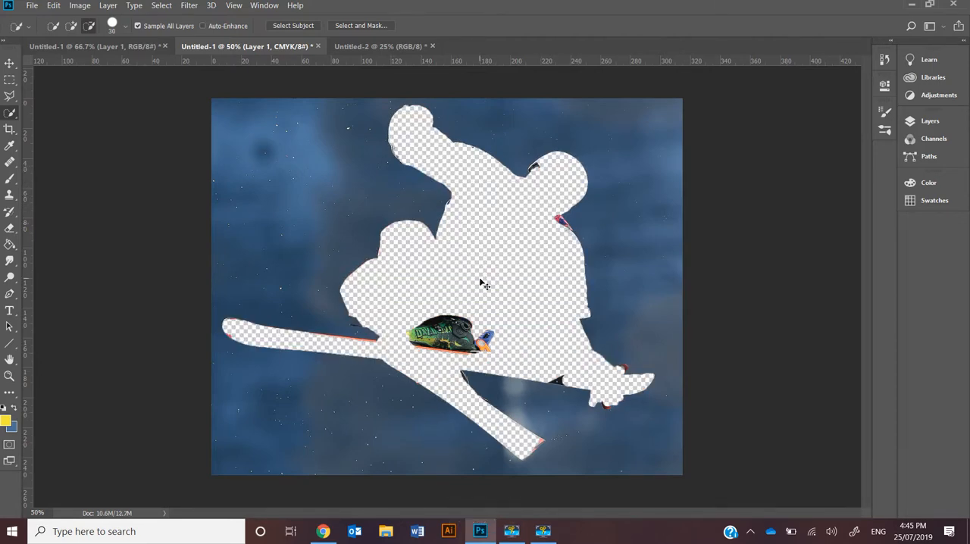
key("ctrl+z")
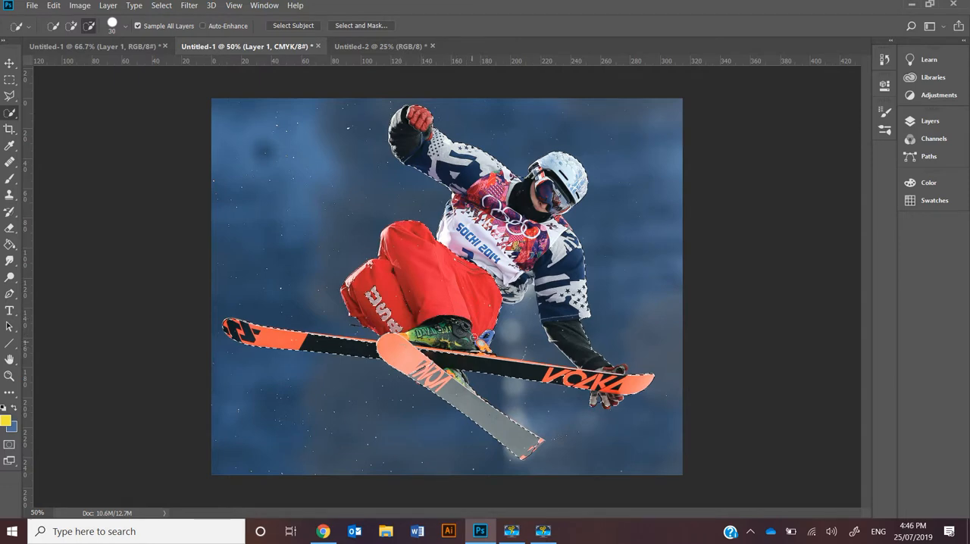
key("ctrl+x")
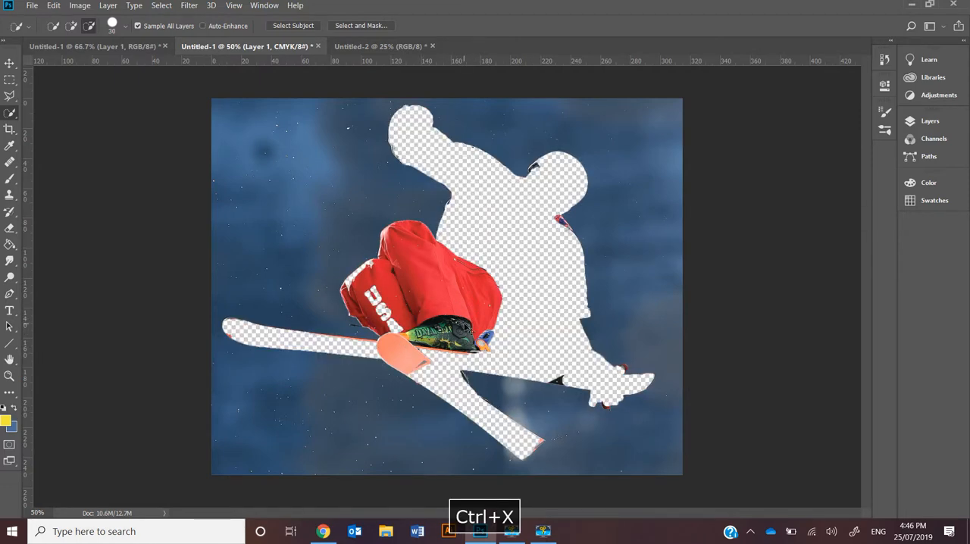
key("ctrl+z")
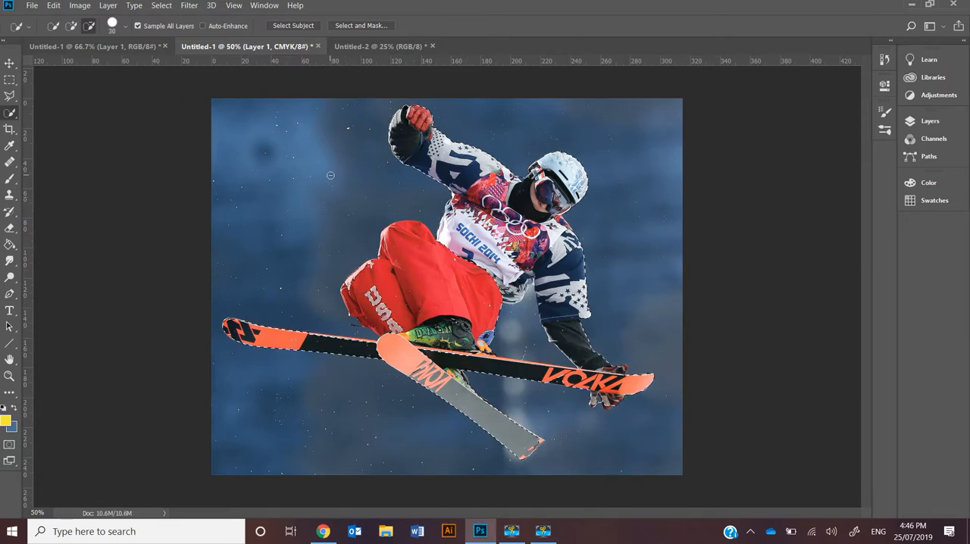
key("alt")
key("alt")
key("alt")
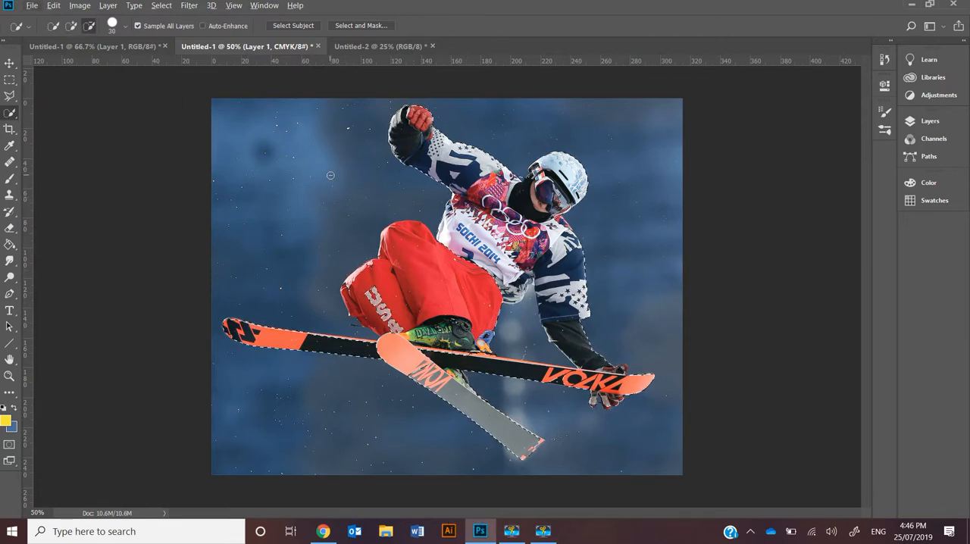
key("shift")
key("shift")
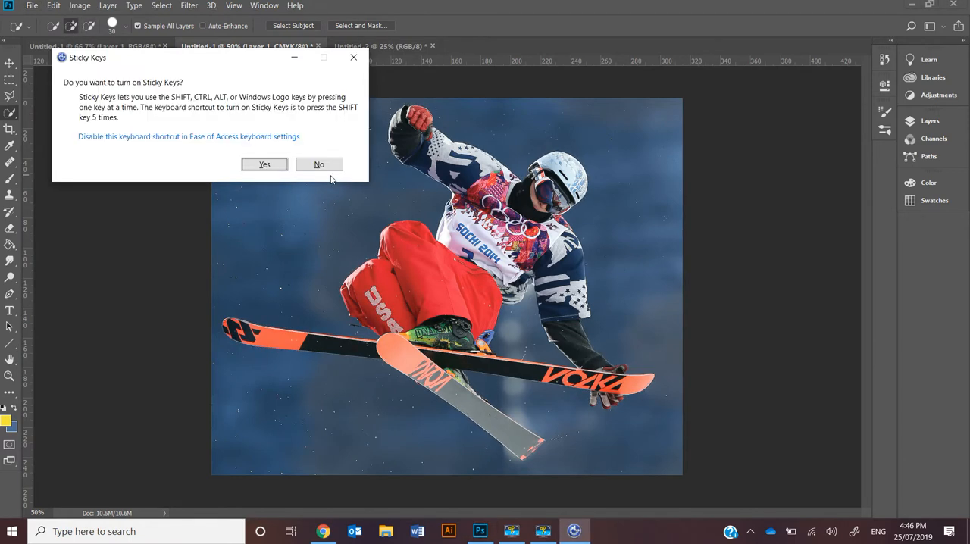
left_click(354, 58)
key("alt")
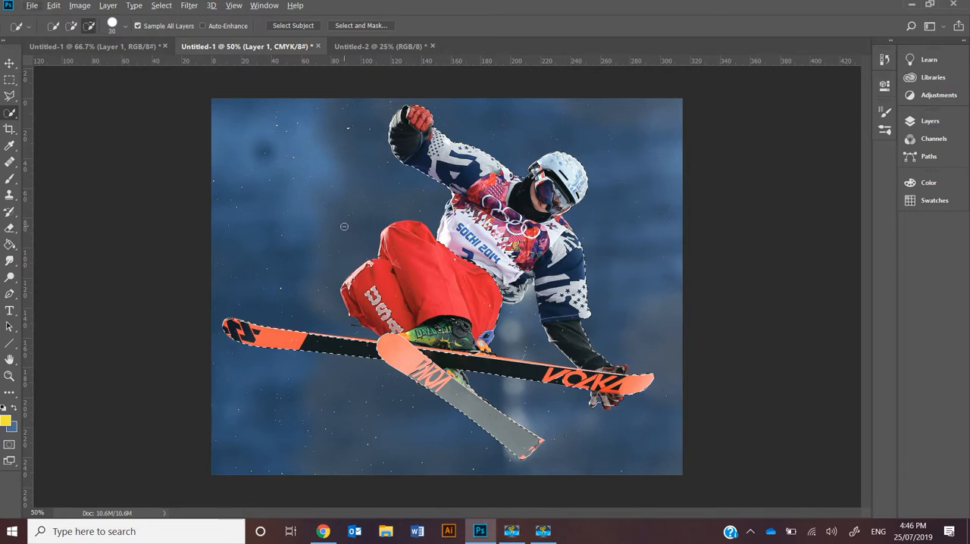
Add the red trousers back to the skier selection with Quick Selection, and try cutting the selection out before undoing the cut.
left_click(72, 29)
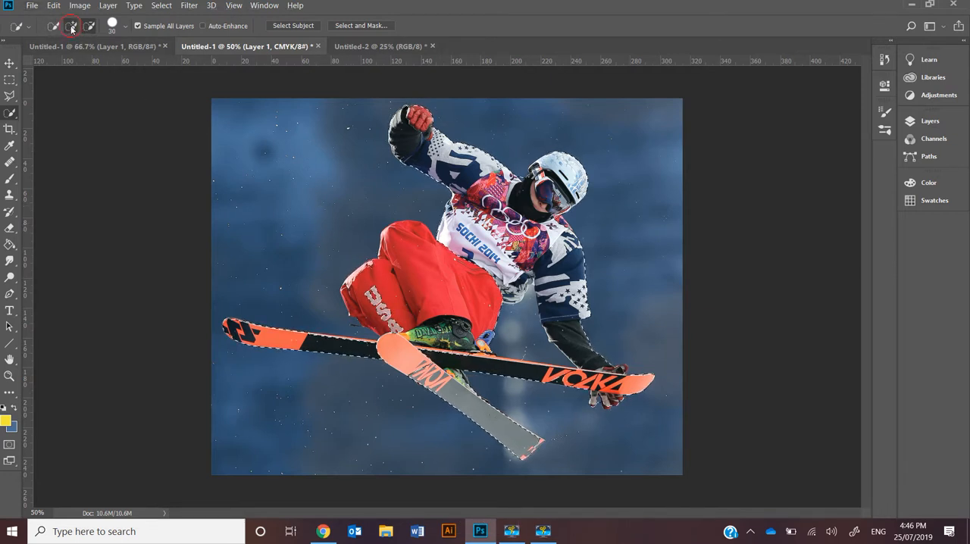
mouse_move(463, 284)
left_mouse_down()
mouse_move(478, 285)
mouse_move(483, 309)
left_mouse_up()
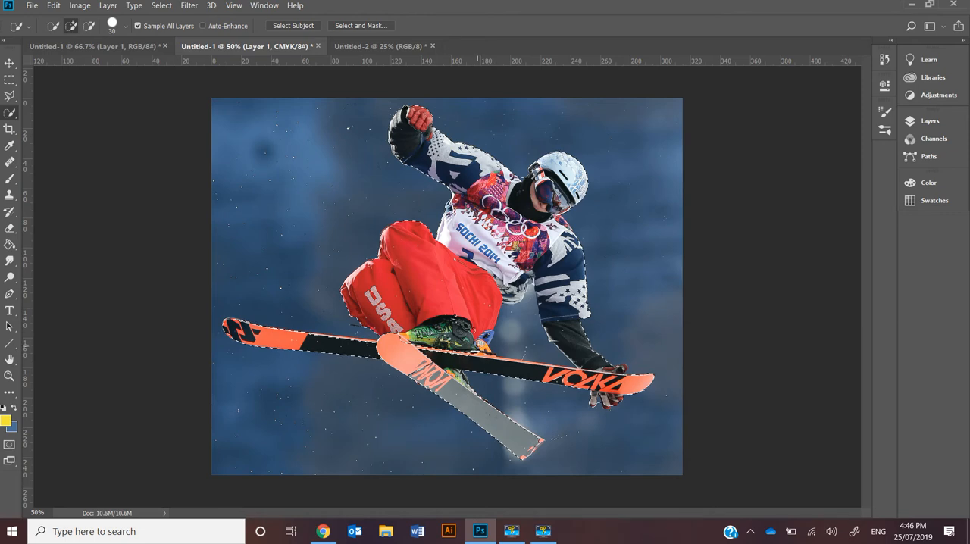
key("ctrl+x")
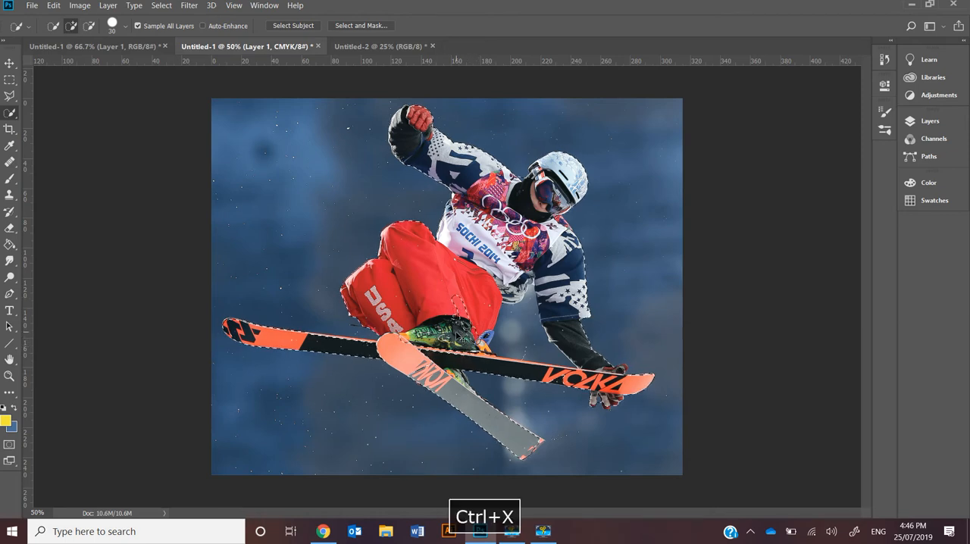
key("ctrl+z")
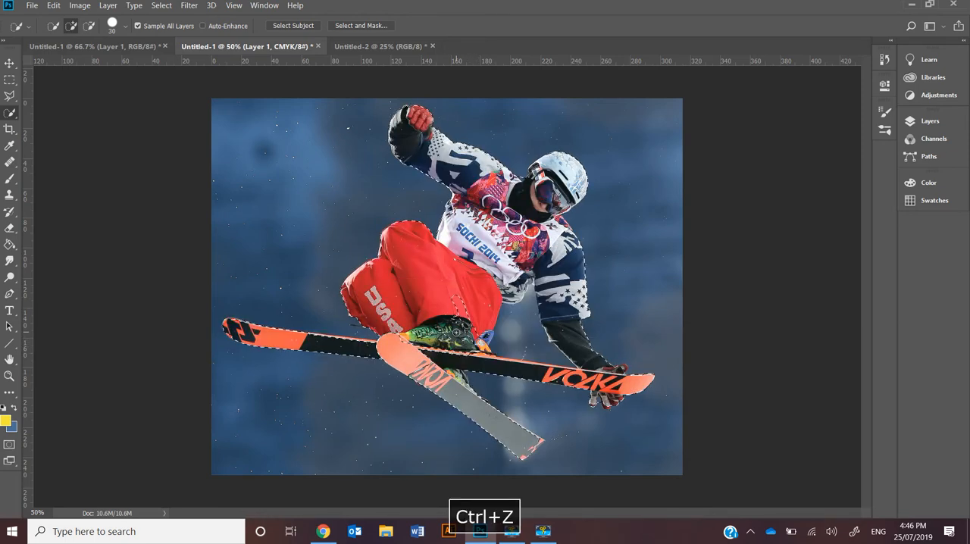